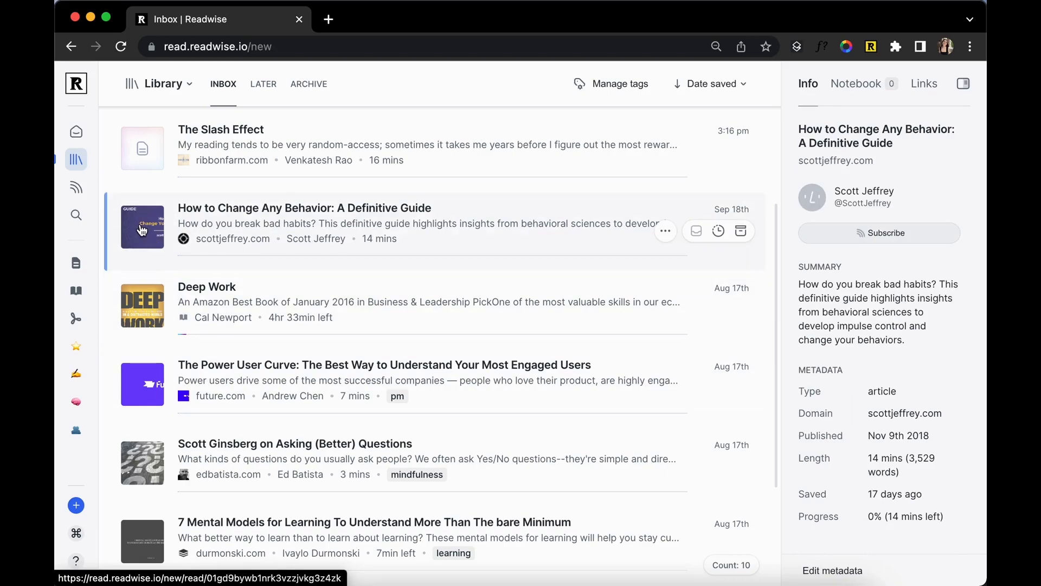
{"action": "left_click", "coordinate": [82, 191]}
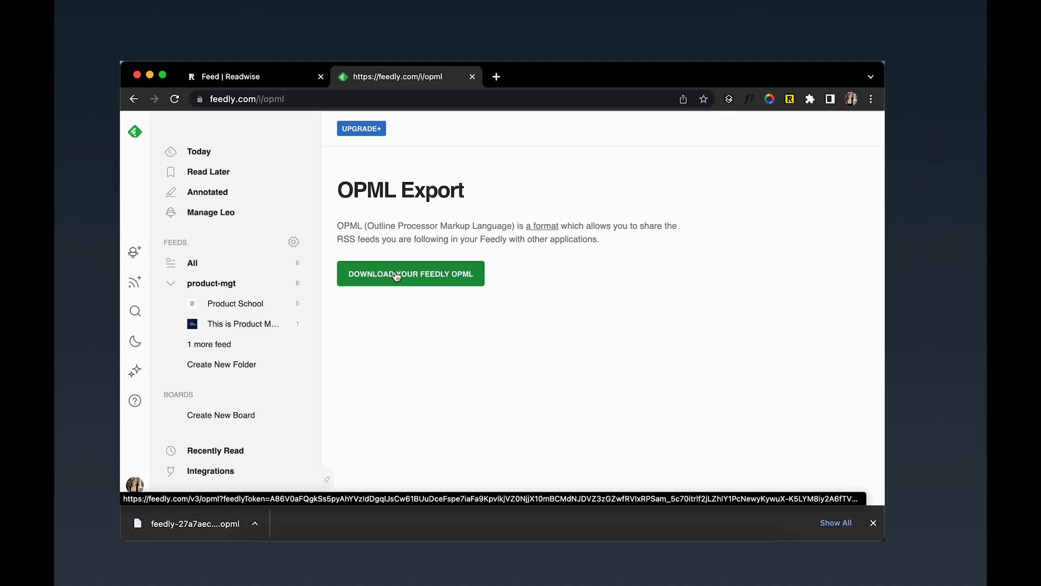
Step: Drag the downloaded Feedly OPML file onto the Readwise Reader page to import its feeds
{"action": "left_click", "coordinate": [270, 77]}
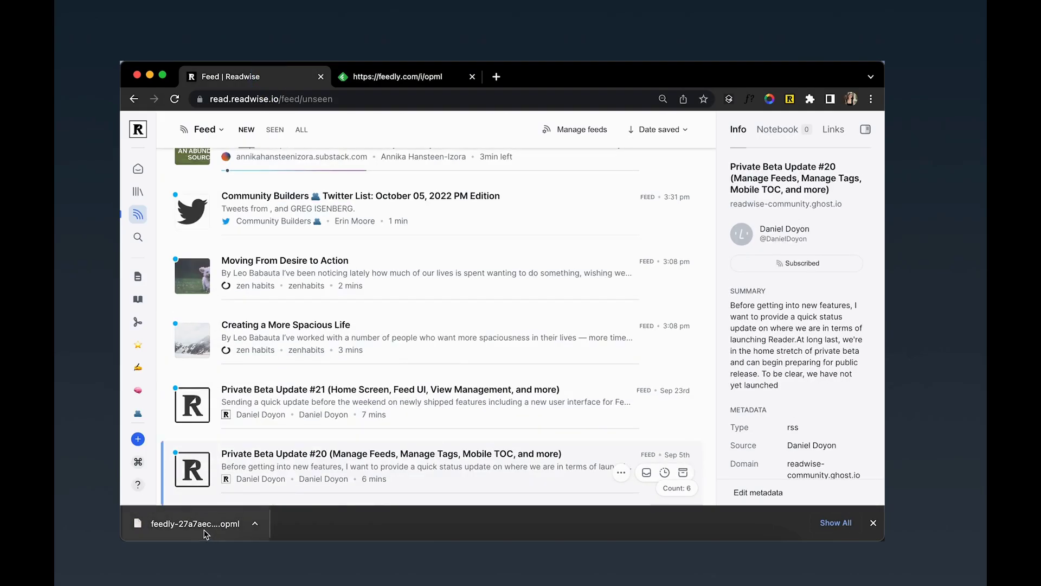
{"action": "left_click", "coordinate": [204, 529]}
{"action": "left_click_drag", "start_coordinate": [204, 531], "coordinate": [469, 295]}
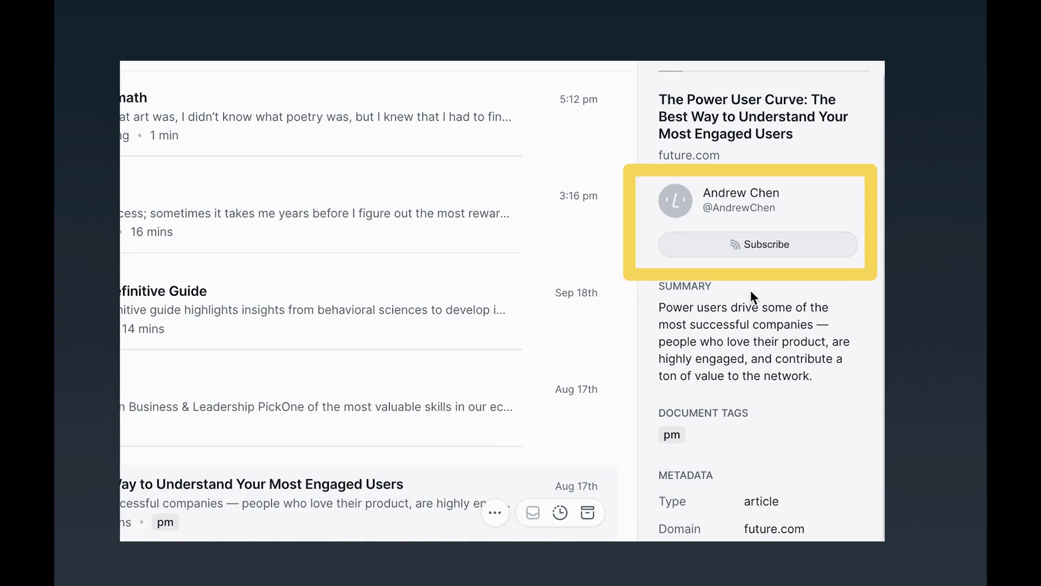
Step: Subscribe to the future.com author of The Power User Curve from the Info panel
{"action": "left_click", "coordinate": [738, 251]}
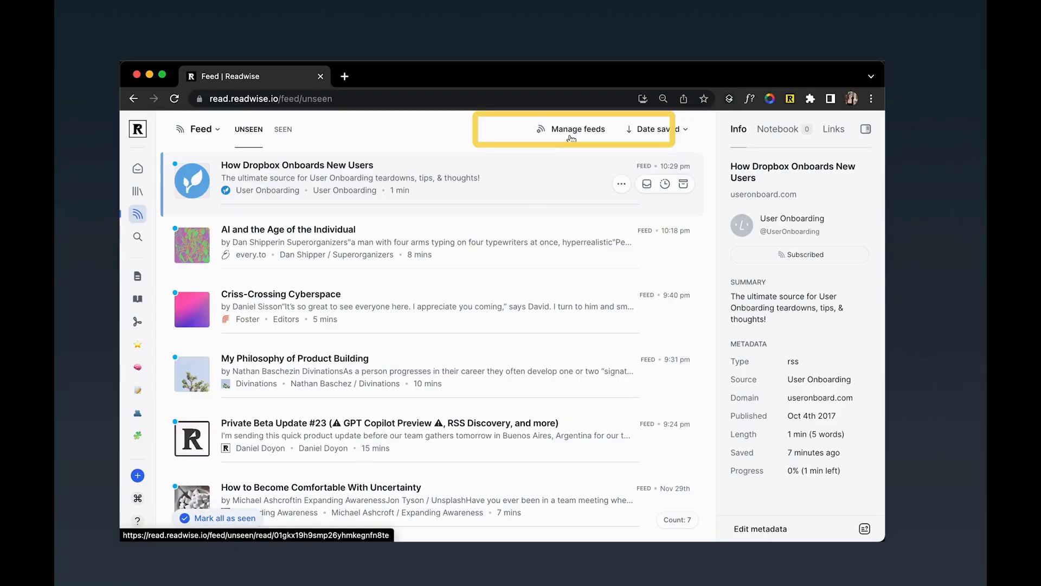
Step: Select all 21 feeds in Manage feeds' Suggested list and subscribe to them
{"action": "left_click", "coordinate": [570, 130]}
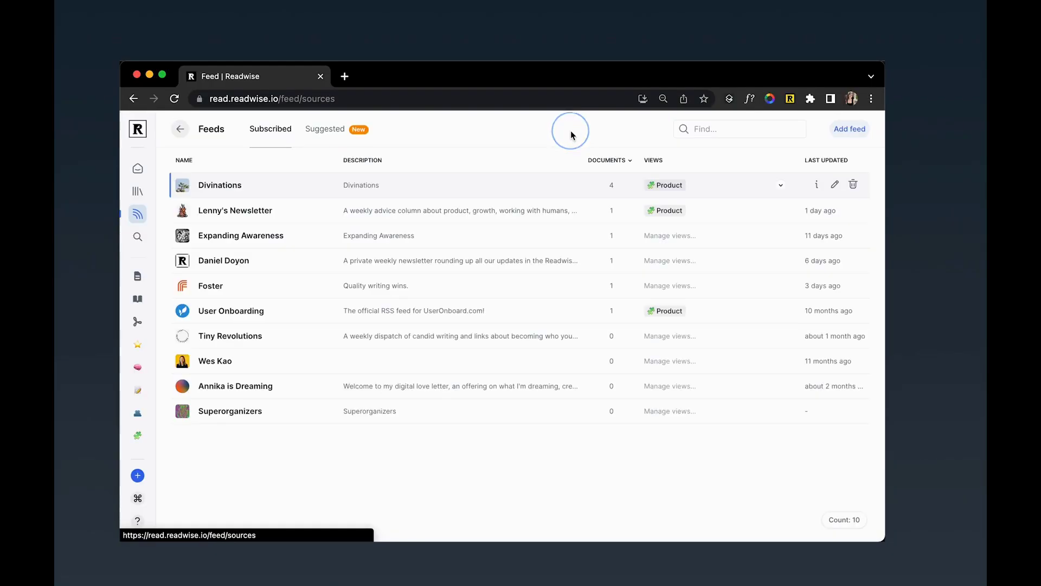
{"action": "left_click", "coordinate": [335, 135]}
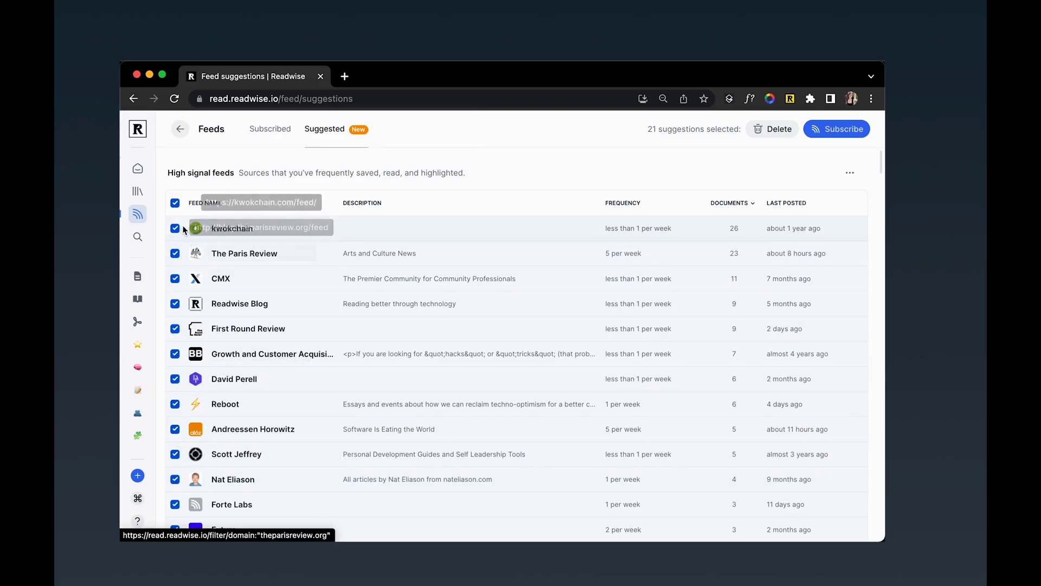
{"action": "left_click", "coordinate": [176, 205]}
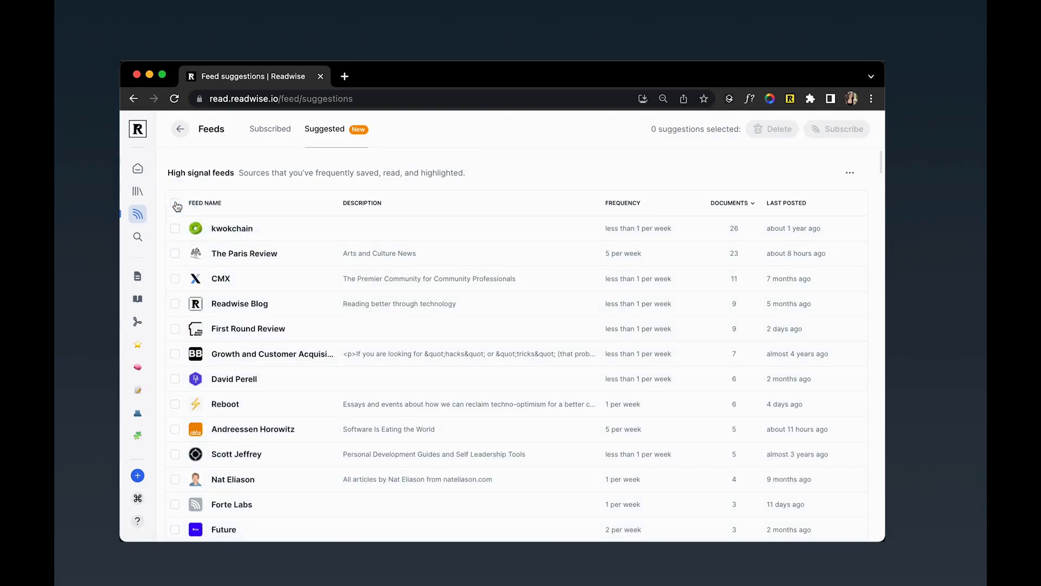
{"action": "left_click", "coordinate": [176, 205]}
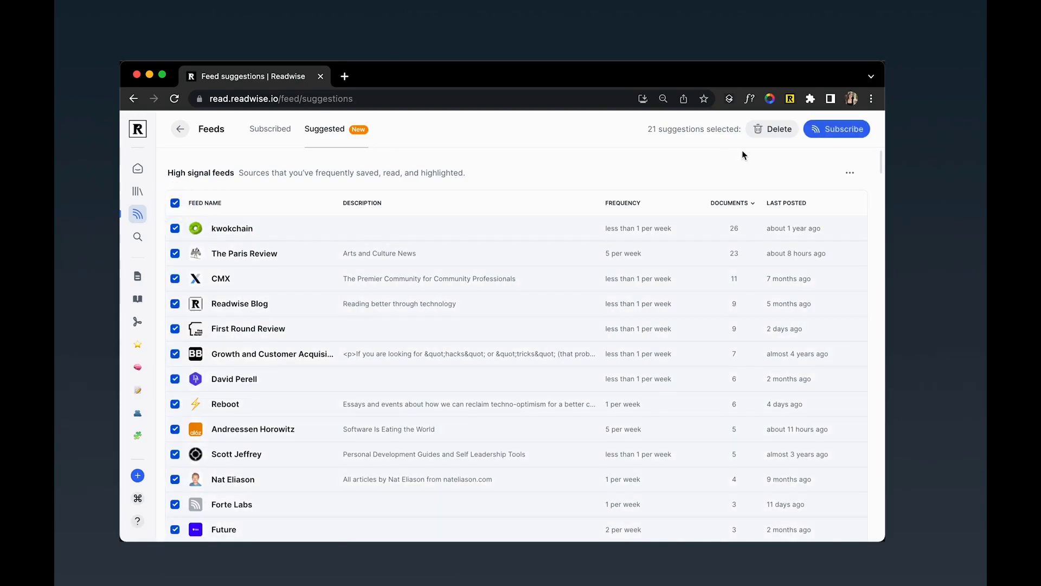
{"action": "left_click", "coordinate": [828, 131]}
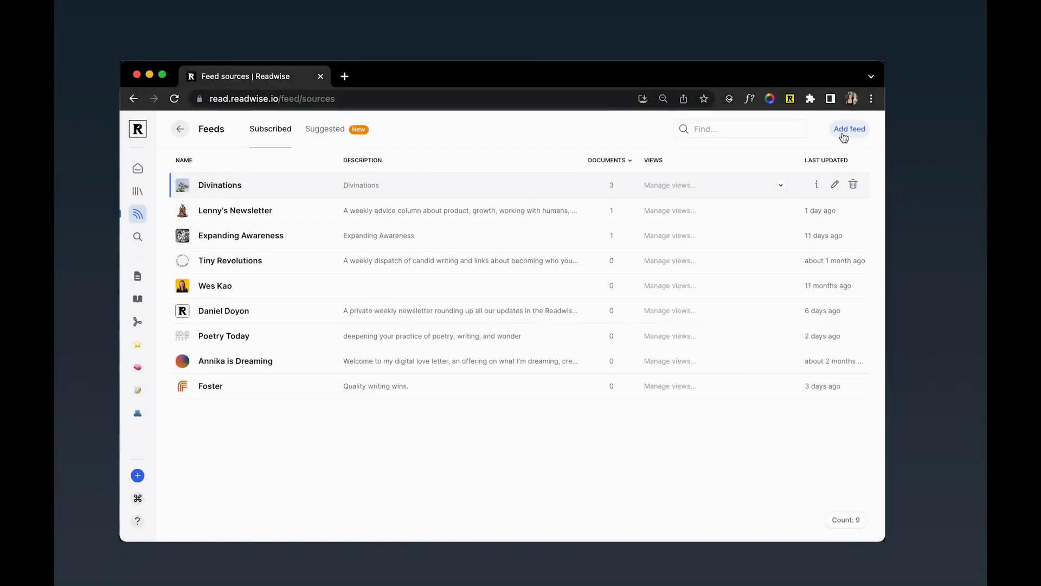
{"action": "left_click", "coordinate": [849, 129]}
{"action": "type", "text": "https://every.to/superorganizers/feed.xml"}
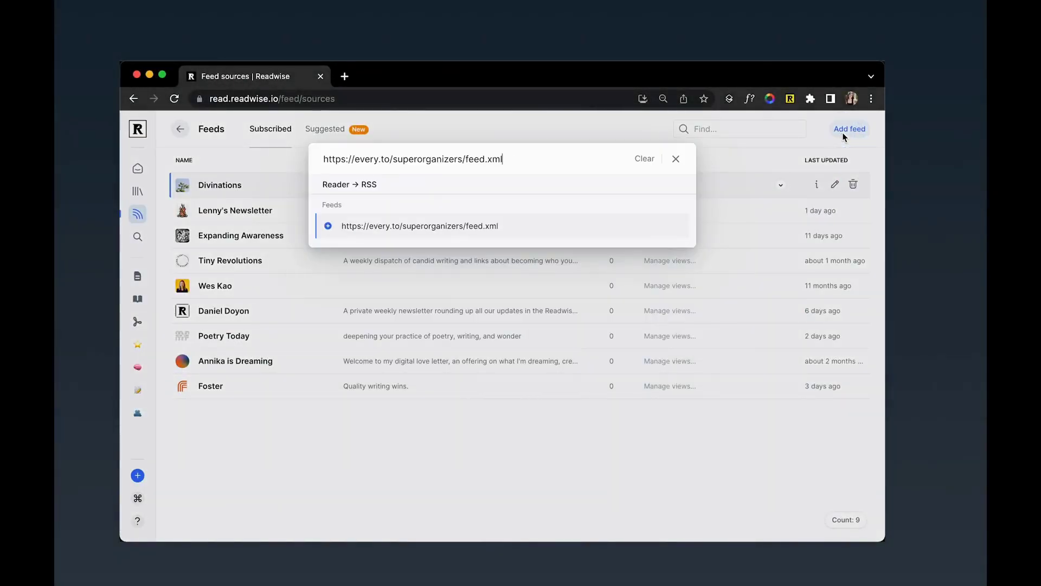
{"action": "key", "text": "Return"}
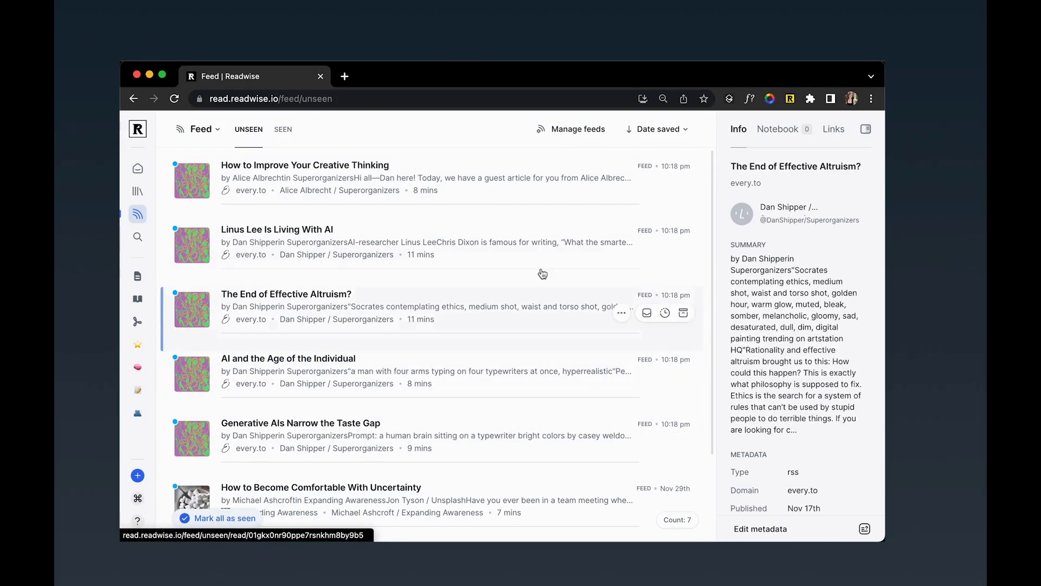
{"action": "left_click", "coordinate": [561, 129]}
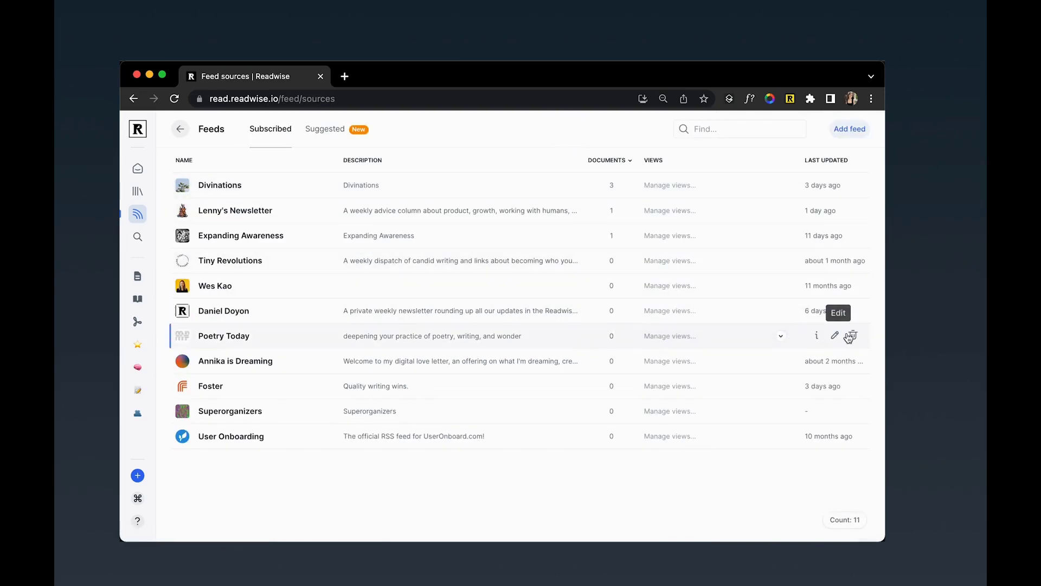
Step: Remove Poetry Today and add User Onboarding and Divinations to the Product view
{"action": "left_click", "coordinate": [850, 336]}
{"action": "left_click", "coordinate": [590, 315]}
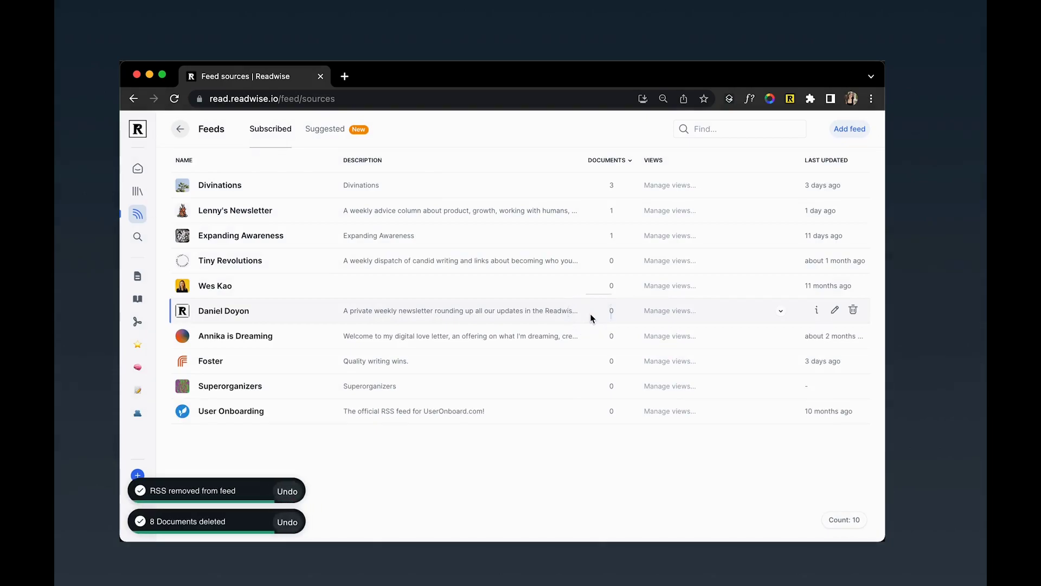
{"action": "left_click", "coordinate": [333, 189]}
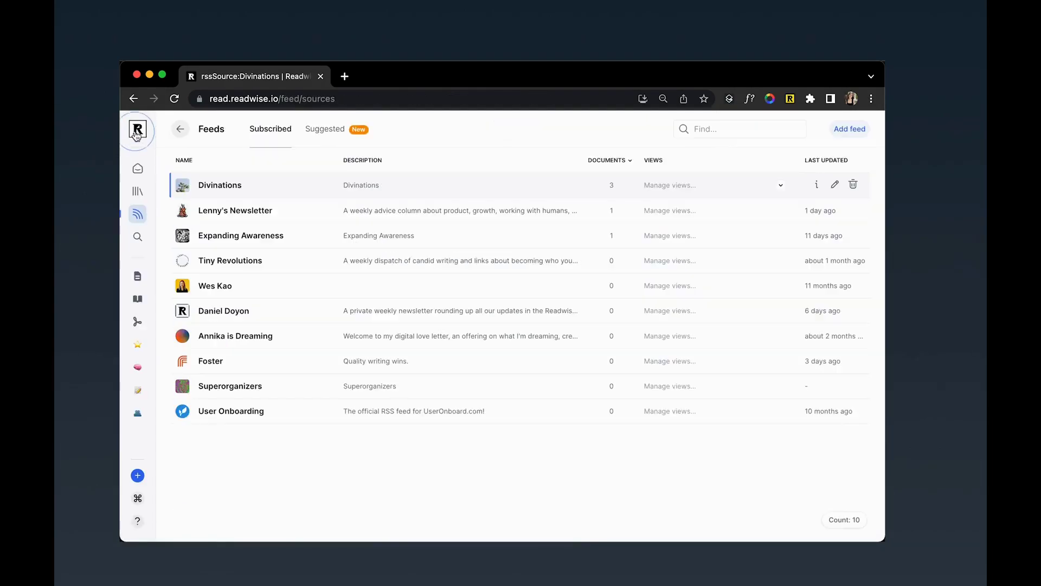
{"action": "left_click", "coordinate": [780, 412]}
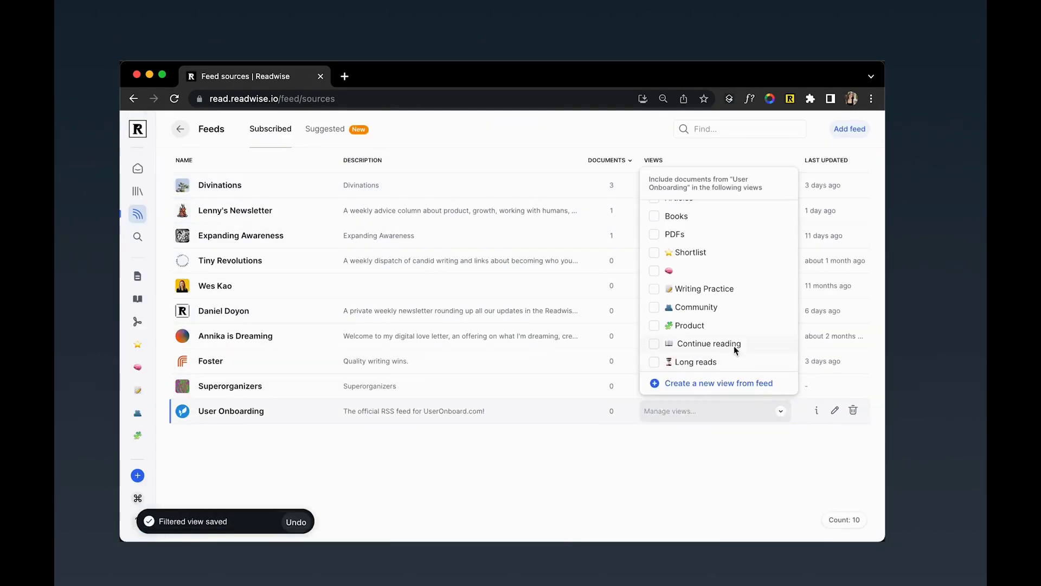
{"action": "left_click", "coordinate": [721, 327]}
{"action": "left_click", "coordinate": [704, 476]}
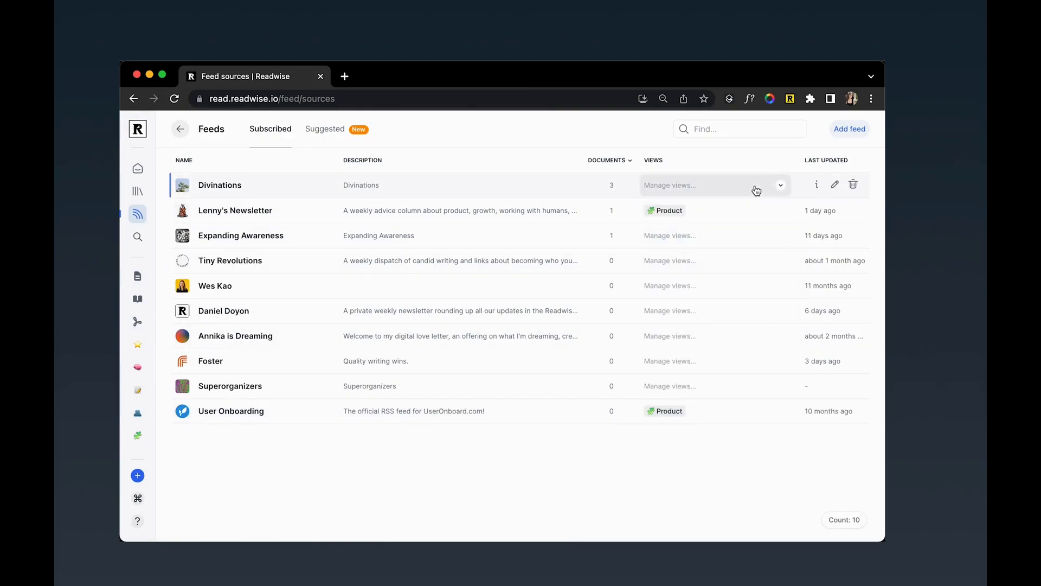
{"action": "left_click", "coordinate": [780, 185]}
{"action": "left_click", "coordinate": [722, 368]}
{"action": "left_click", "coordinate": [713, 474]}
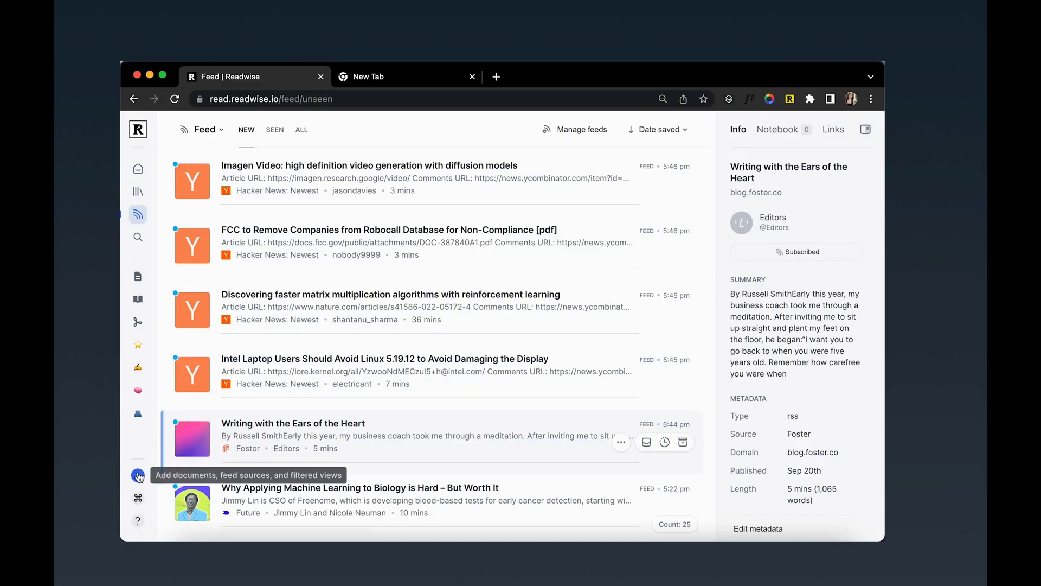
Step: Subscribe to the Not Boring RSS feed found by searching 'Not Boring'
{"action": "left_click", "coordinate": [137, 475]}
{"action": "left_click", "coordinate": [217, 345]}
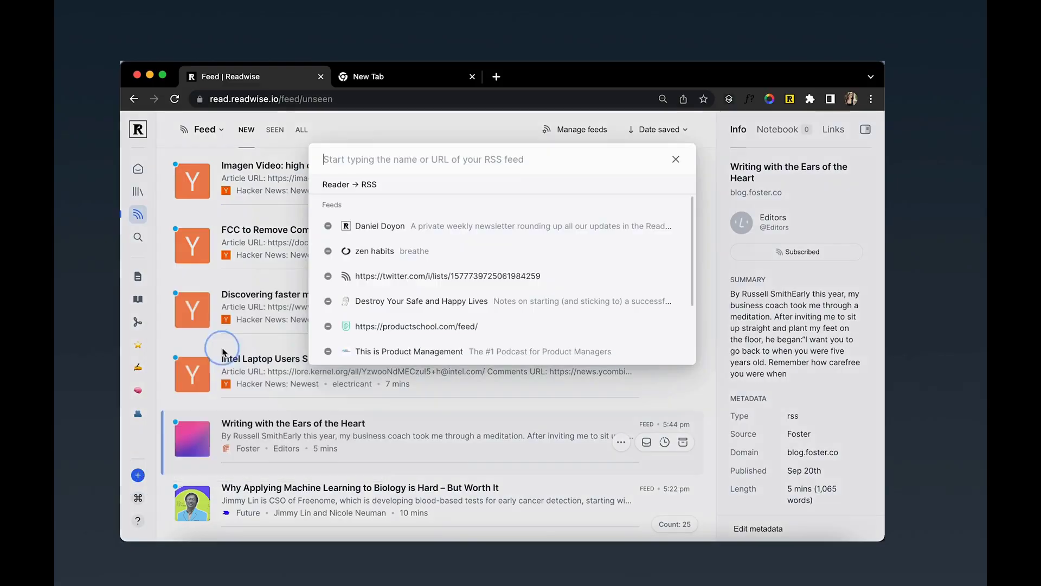
{"action": "type", "text": "Not Boring"}
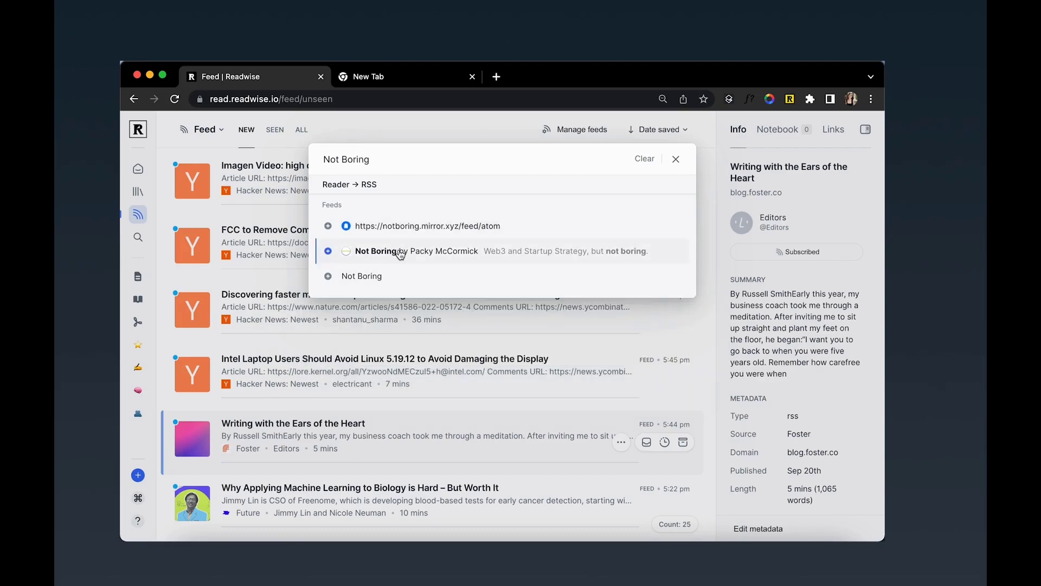
{"action": "left_click", "coordinate": [376, 255]}
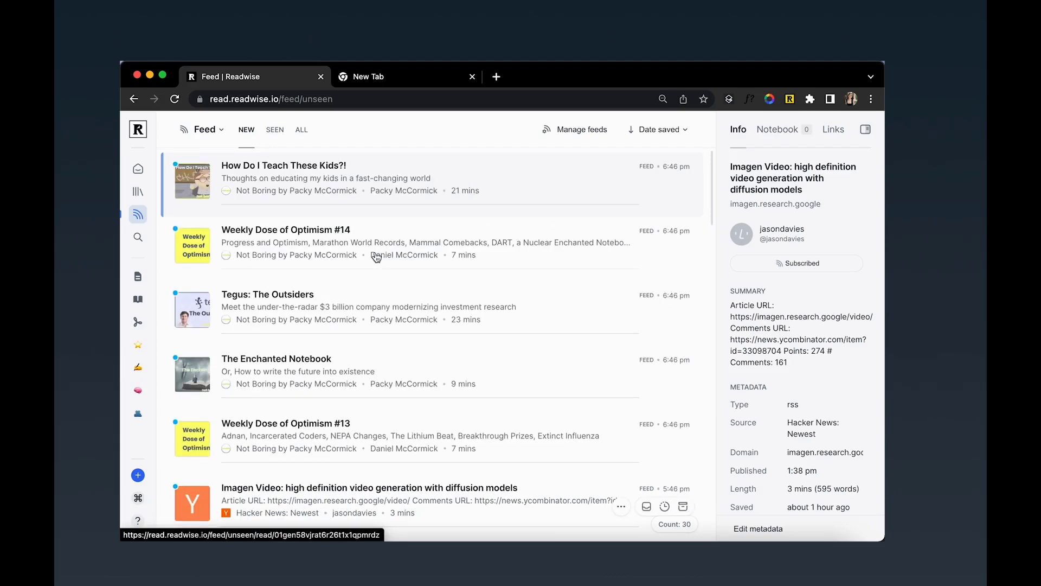
Step: Open Tegus: The Outsiders and read from its section The Course to Tegus
{"action": "left_click", "coordinate": [316, 311]}
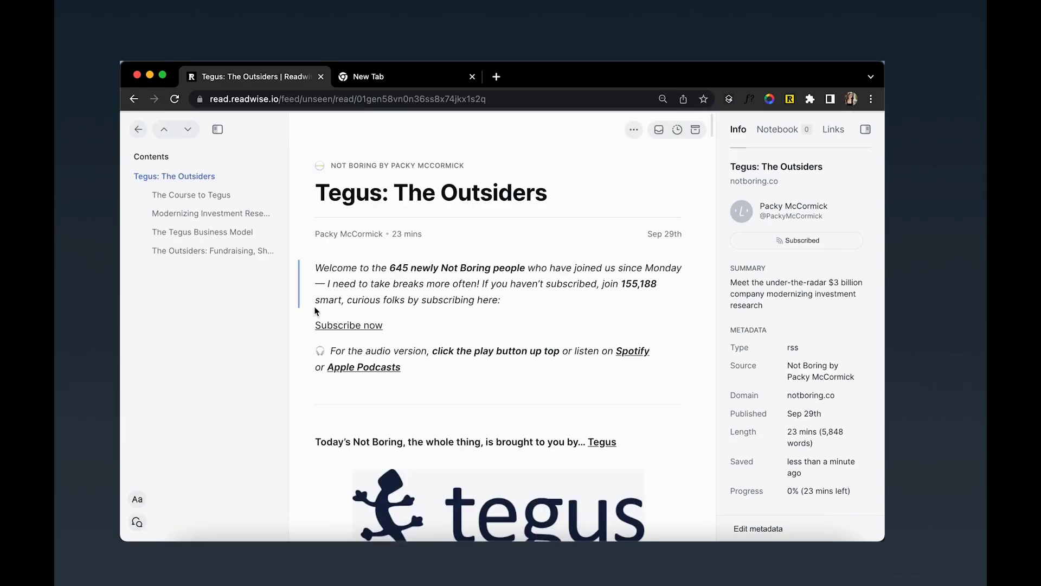
{"action": "left_click", "coordinate": [227, 196]}
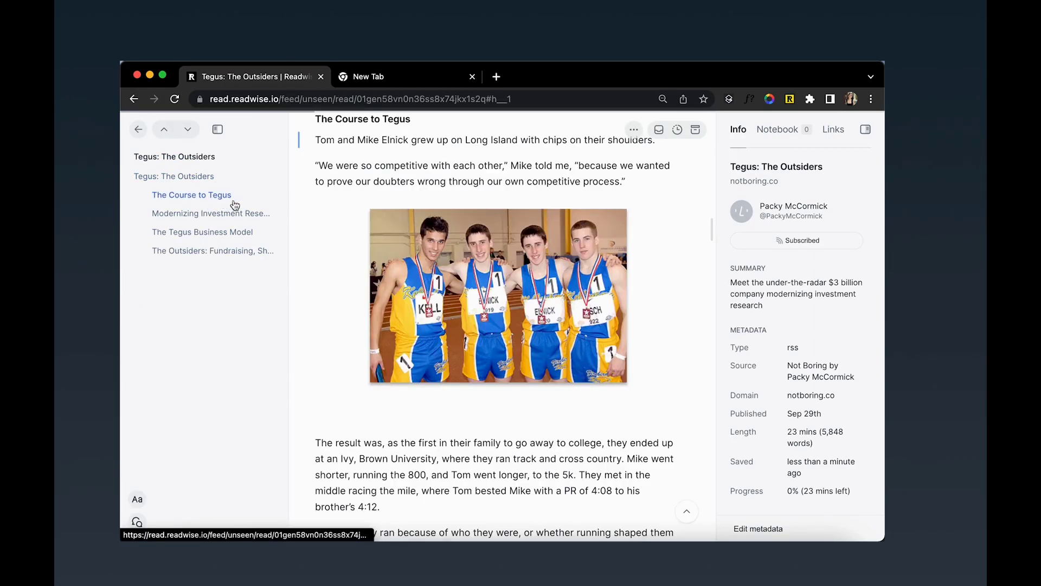
{"action": "scroll", "coordinate": [316, 205], "scroll_direction": "down", "scroll_amount": 5}
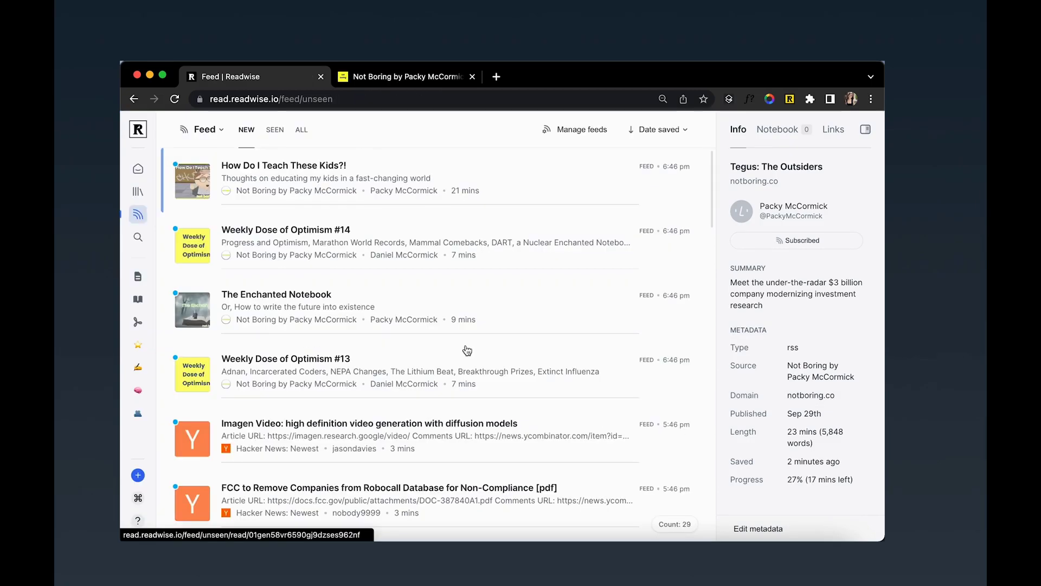
Step: Subscribe Not Boring using Reader's feed email address, then open its welcome email in the Feed
{"action": "left_click", "coordinate": [139, 477]}
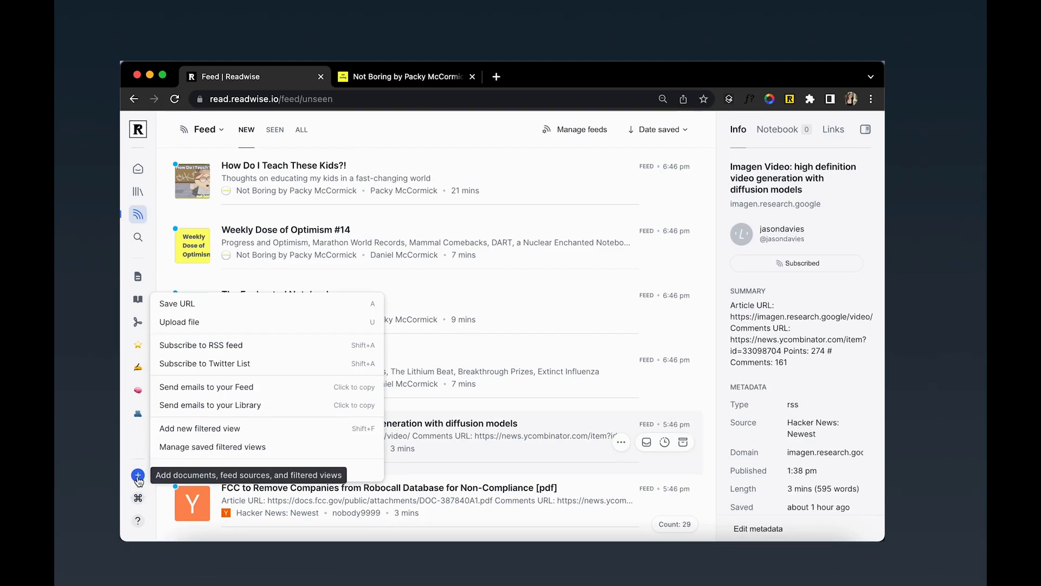
{"action": "left_click", "coordinate": [222, 391]}
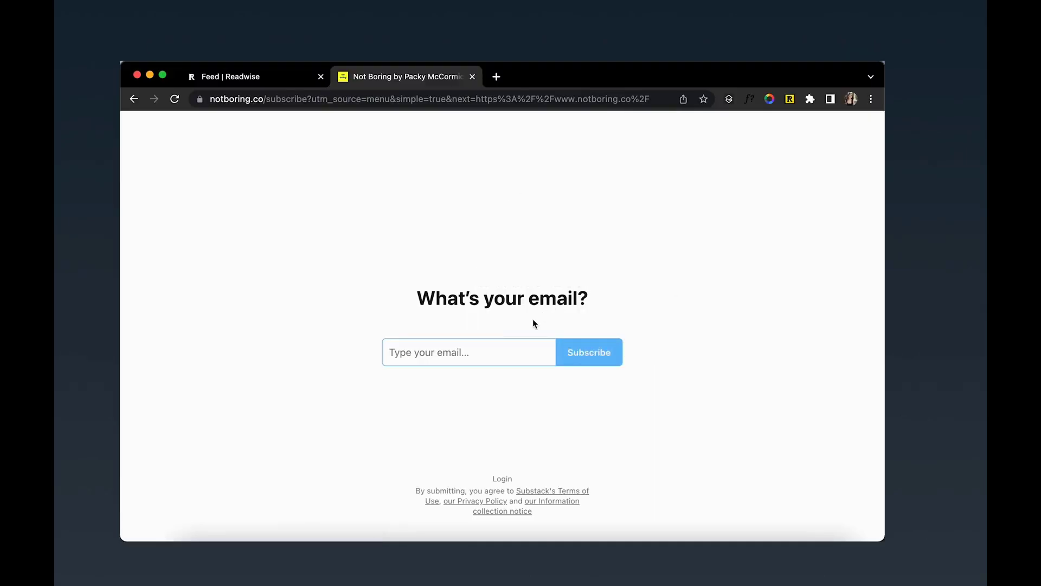
{"action": "left_click", "coordinate": [500, 346]}
{"action": "key", "text": "super+v"}
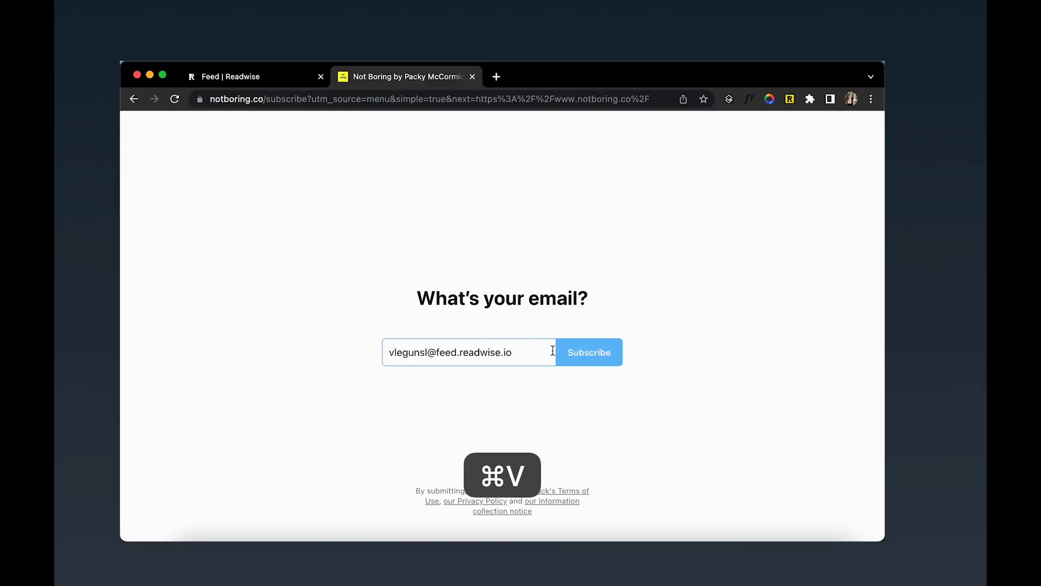
{"action": "left_click", "coordinate": [590, 360]}
{"action": "left_click", "coordinate": [249, 77]}
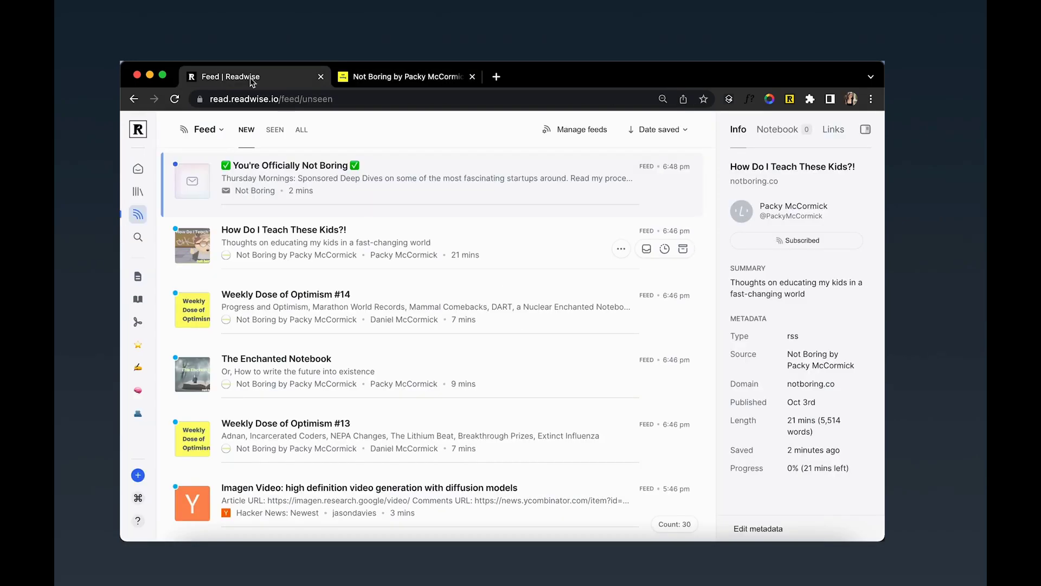
{"action": "left_click", "coordinate": [297, 172]}
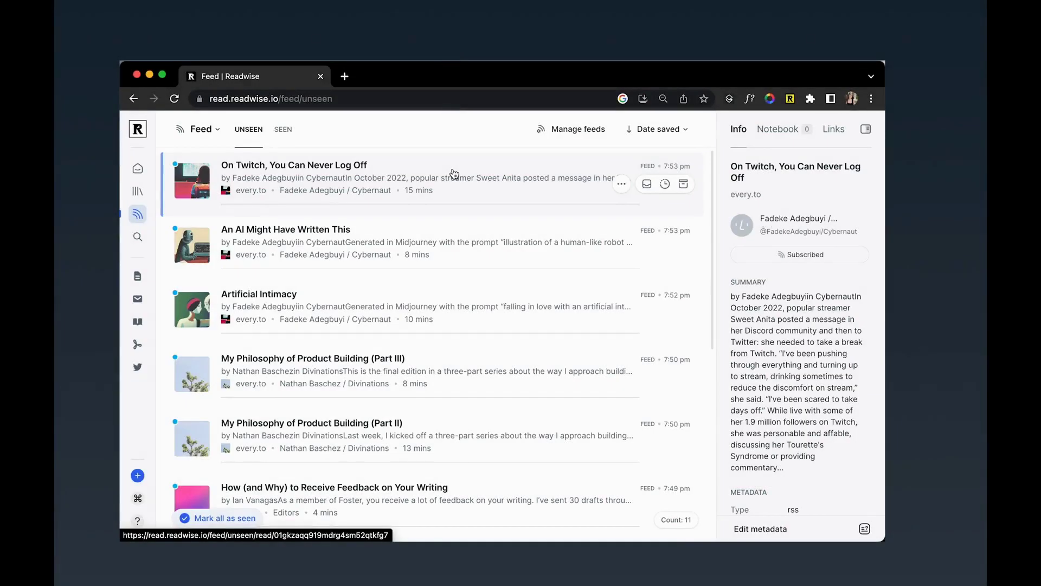
Step: Step through feed articles with J and K, then mark the top items seen with Space
{"action": "left_click", "coordinate": [453, 168]}
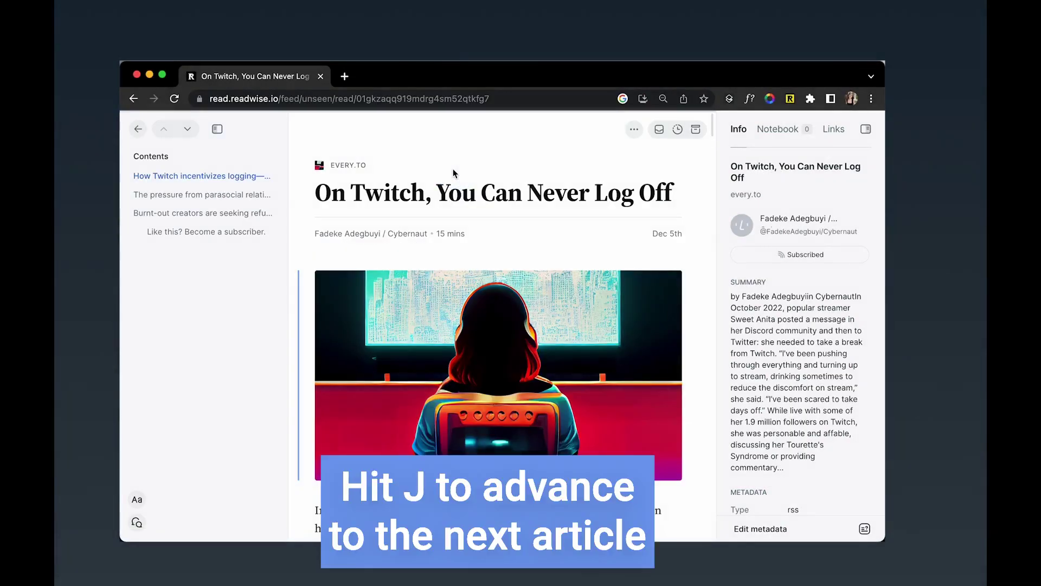
{"action": "key", "text": "j"}
{"action": "key", "text": "j"}
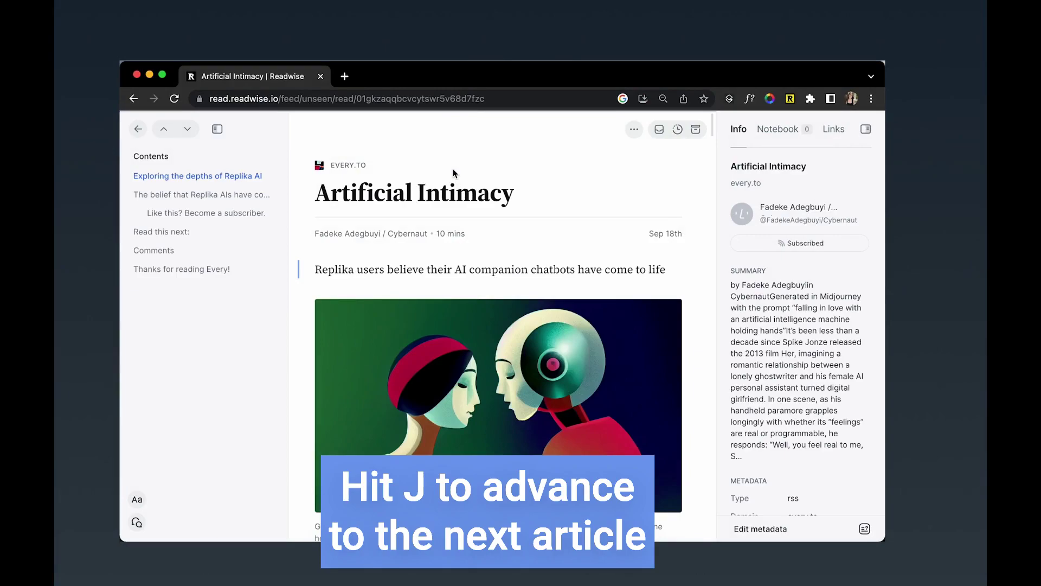
{"action": "key", "text": "k"}
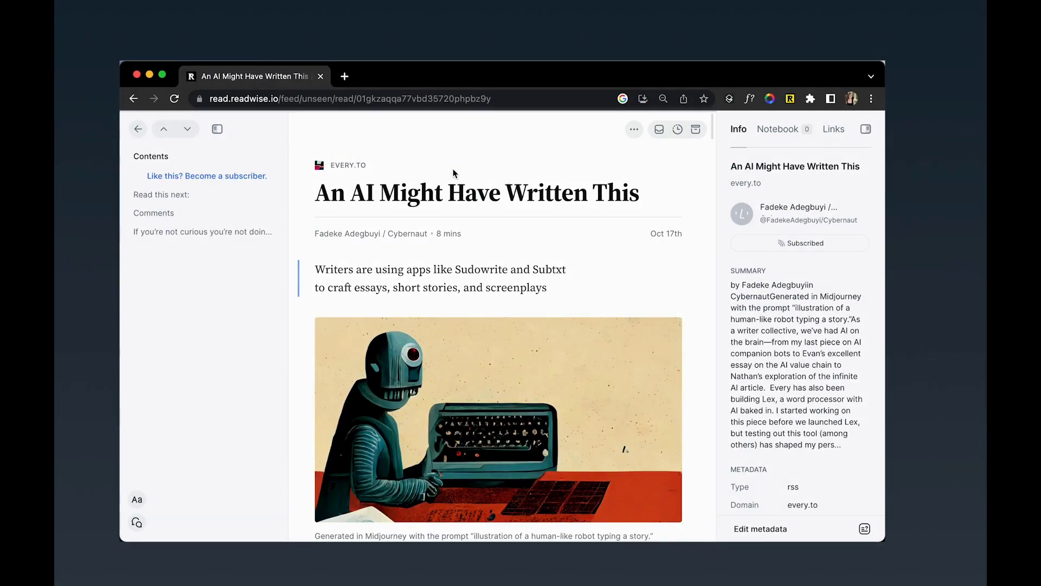
{"action": "key", "text": "Escape"}
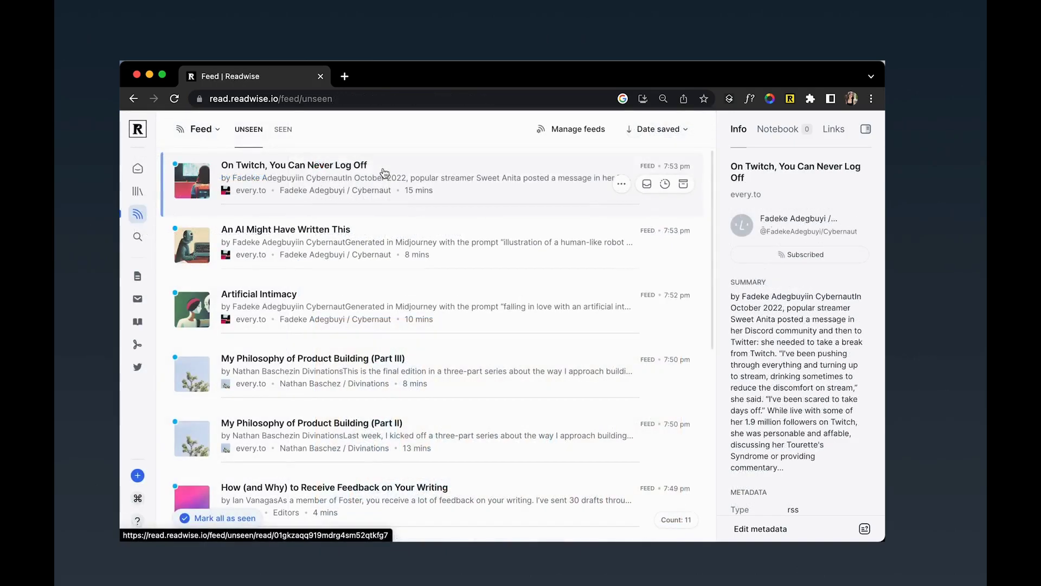
{"action": "key", "text": "space"}
{"action": "key", "text": "space"}
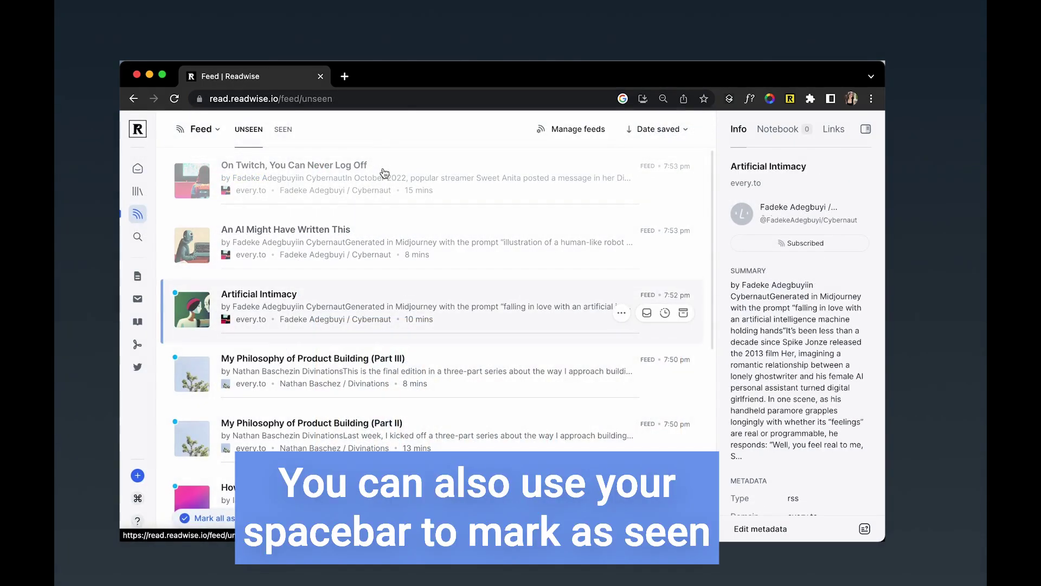
{"action": "key", "text": "space"}
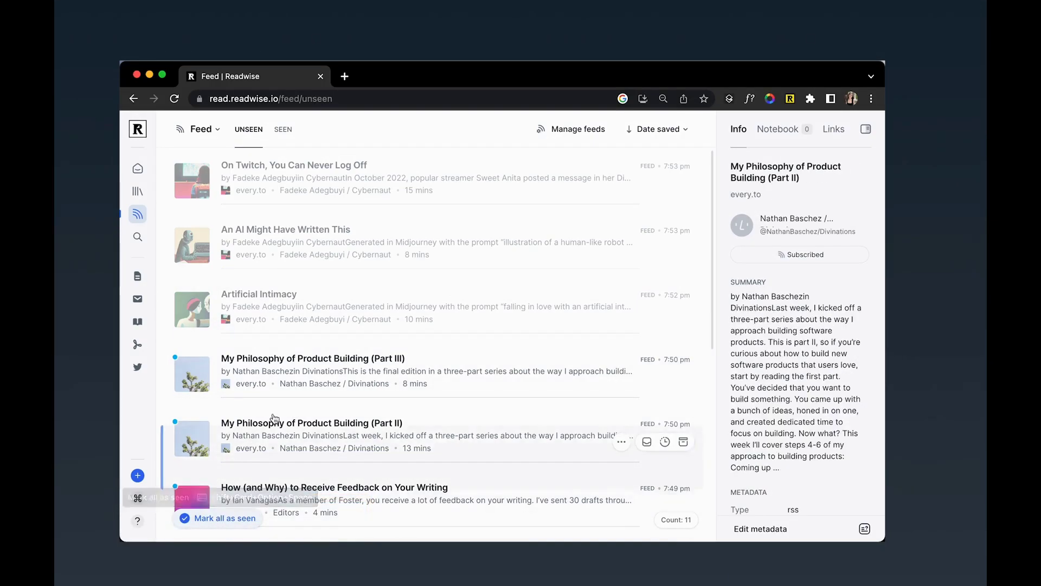
Step: Save How (and Why) to Later, archive Will AI Writing Programs Replace Us?, and view the Archive
{"action": "scroll", "coordinate": [275, 418], "scroll_direction": "down", "scroll_amount": 4}
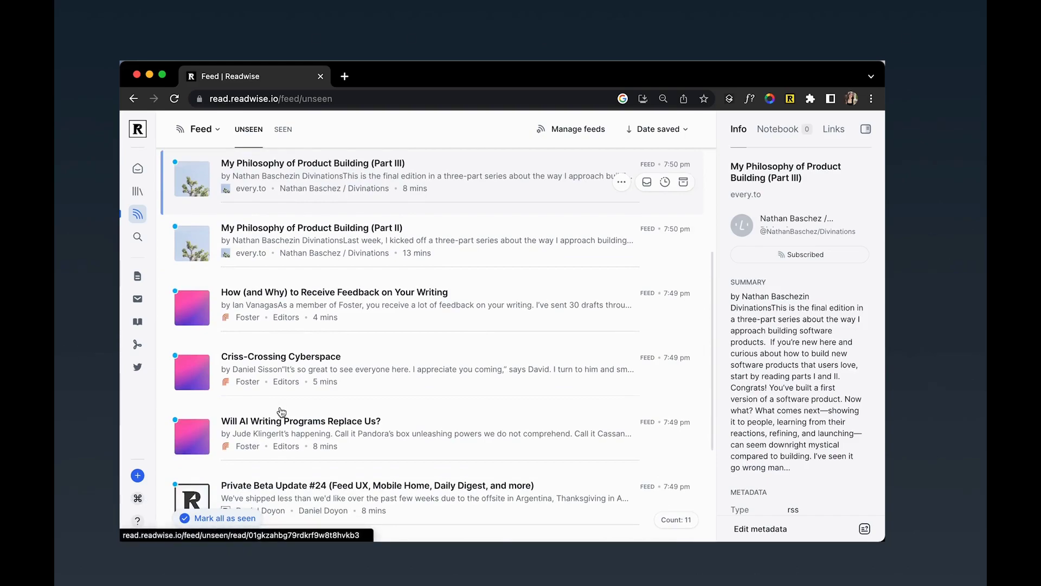
{"action": "key", "text": "l"}
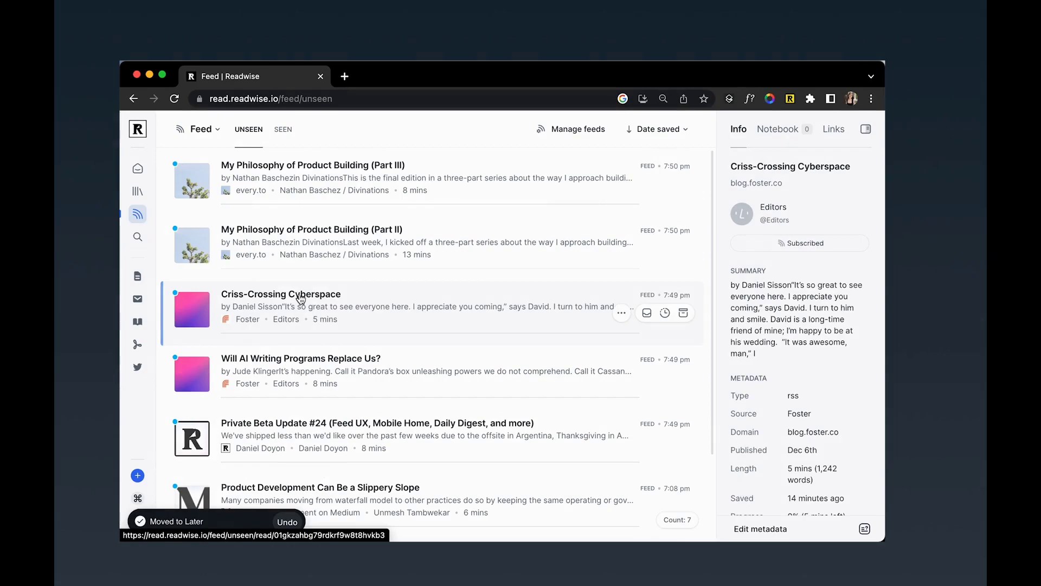
{"action": "left_click", "coordinate": [283, 359]}
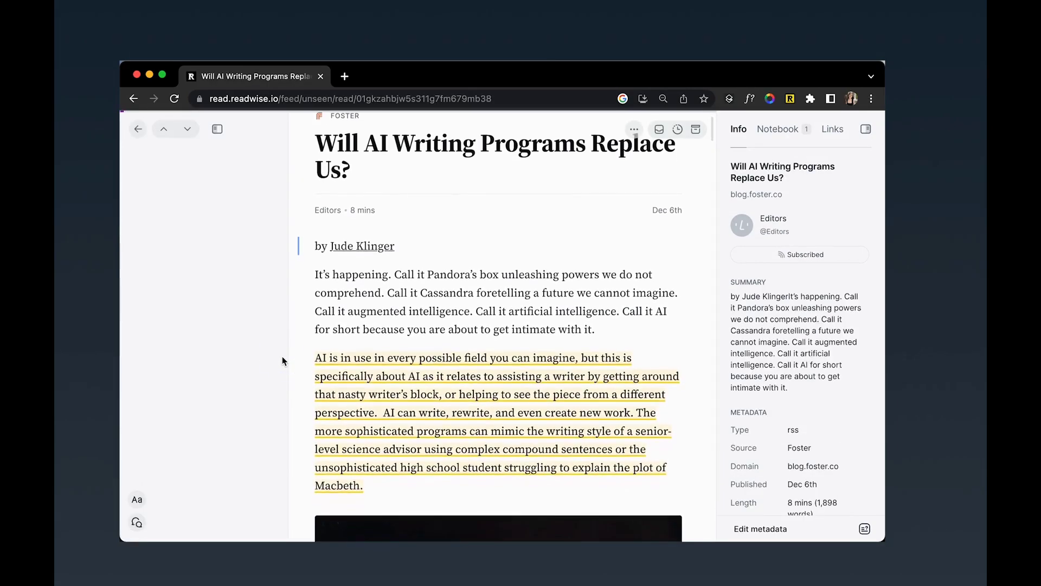
{"action": "key", "text": "e"}
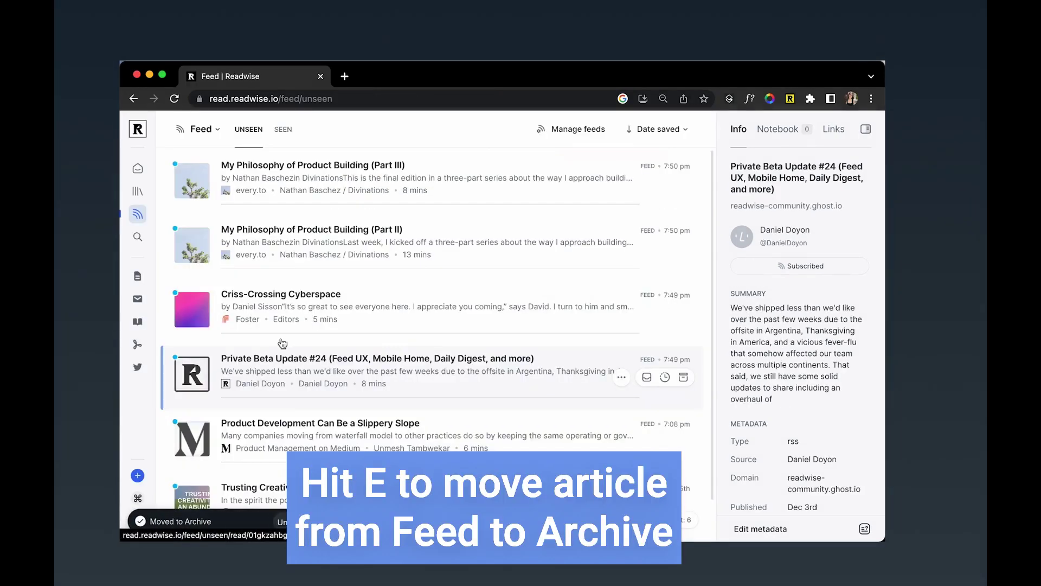
{"action": "left_click", "coordinate": [179, 521]}
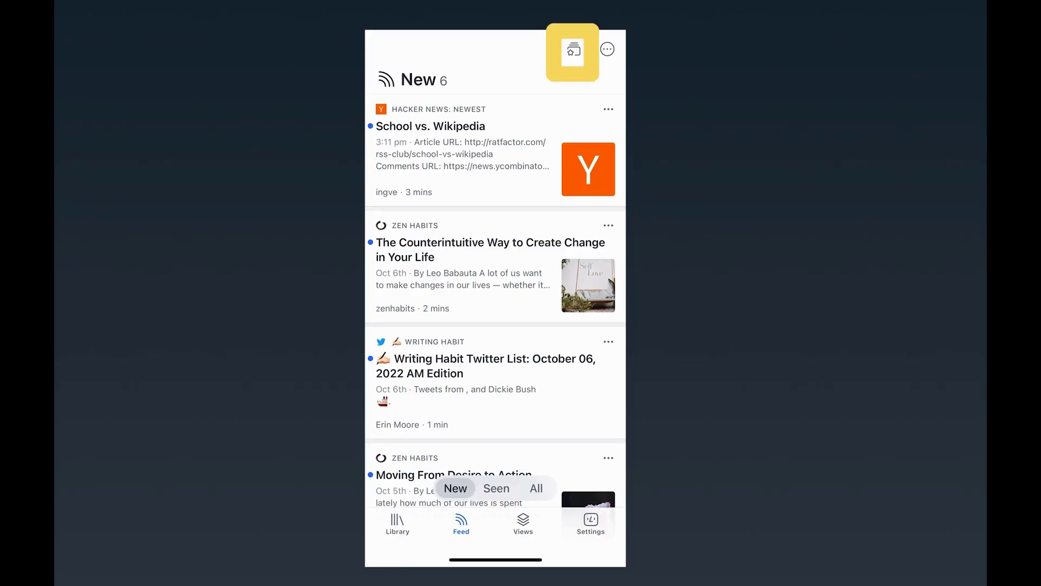
Step: Triage the new feed items, saving 'Moving From Desire to Action' to Later, then return to the feed list
{"action": "left_click", "coordinate": [573, 52]}
{"action": "scroll", "coordinate": [495, 299], "scroll_direction": "down", "scroll_amount": 3}
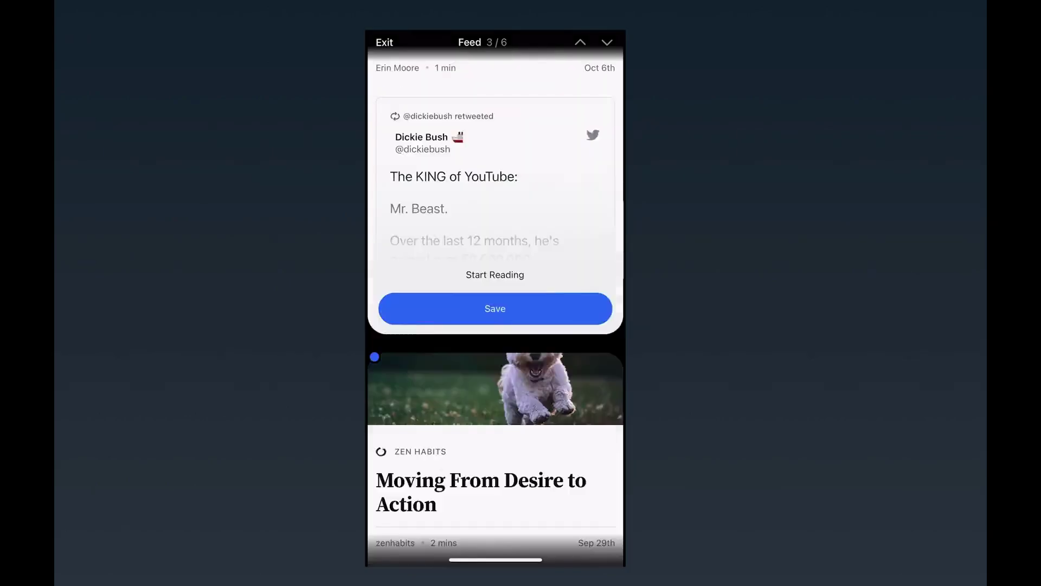
{"action": "scroll", "coordinate": [374, 66], "scroll_direction": "down", "scroll_amount": 3}
{"action": "scroll", "coordinate": [375, 558], "scroll_direction": "up", "scroll_amount": 3}
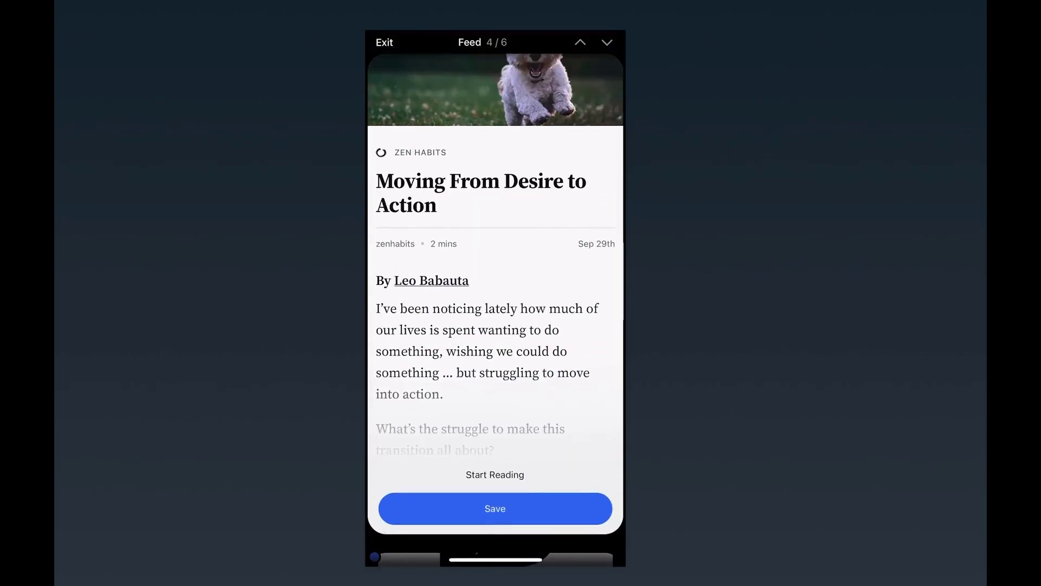
{"action": "left_click", "coordinate": [495, 514]}
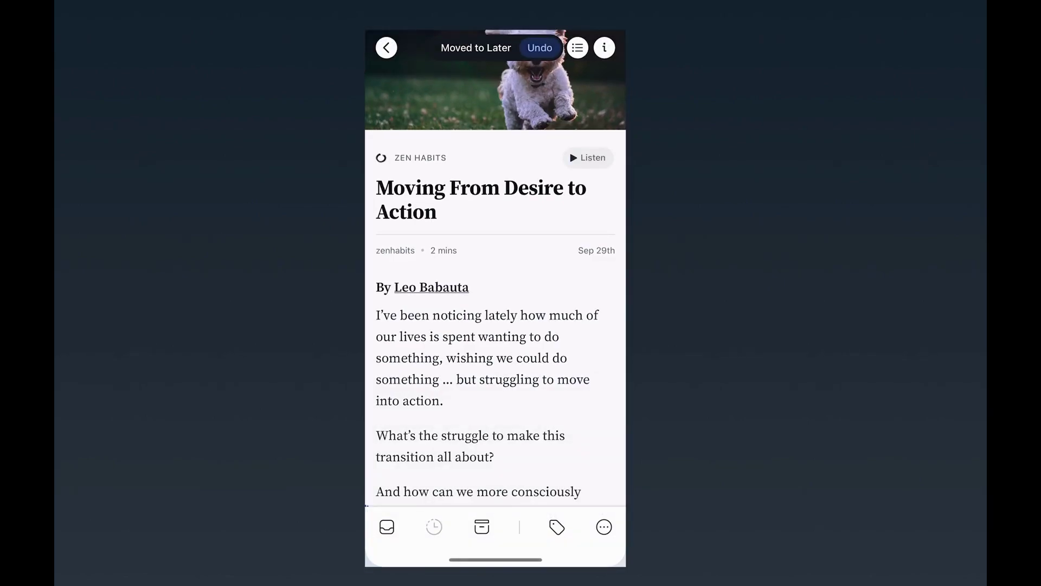
{"action": "scroll", "coordinate": [495, 293], "scroll_direction": "down", "scroll_amount": 5}
{"action": "scroll", "coordinate": [495, 292], "scroll_direction": "up", "scroll_amount": 5}
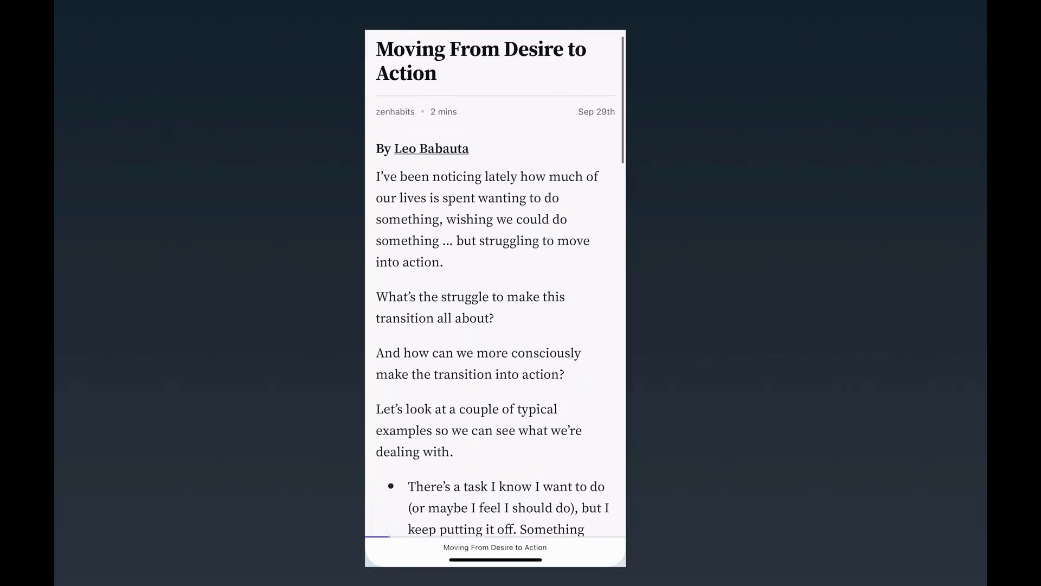
{"action": "left_click_drag", "start_coordinate": [495, 244], "coordinate": [495, 401]}
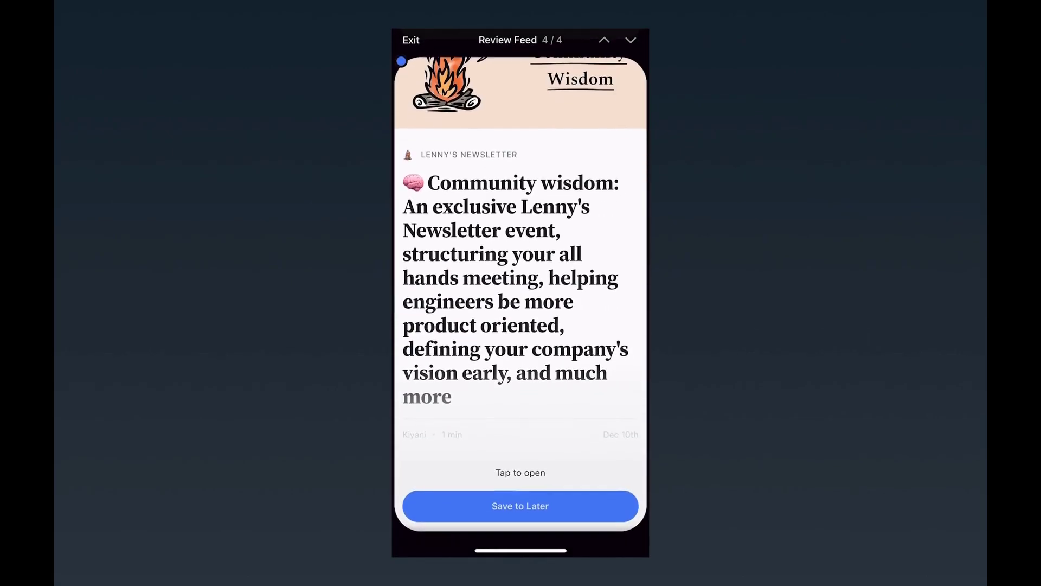
Step: Move past the last Review Feed card (4/4) to reach the Revisit Later screen
{"action": "scroll", "coordinate": [520, 298], "scroll_direction": "down", "scroll_amount": 10}
{"action": "scroll", "coordinate": [521, 298], "scroll_direction": "down", "scroll_amount": 5}
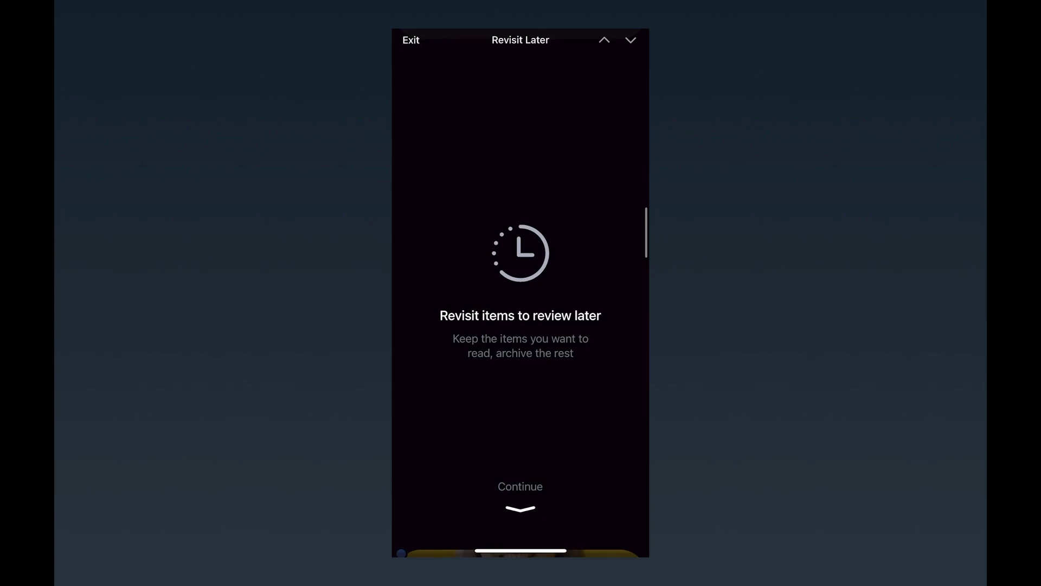
Step: Read through the Revisit Later feedback article, then open the Home section settings
{"action": "scroll", "coordinate": [521, 304], "scroll_direction": "down", "scroll_amount": 5}
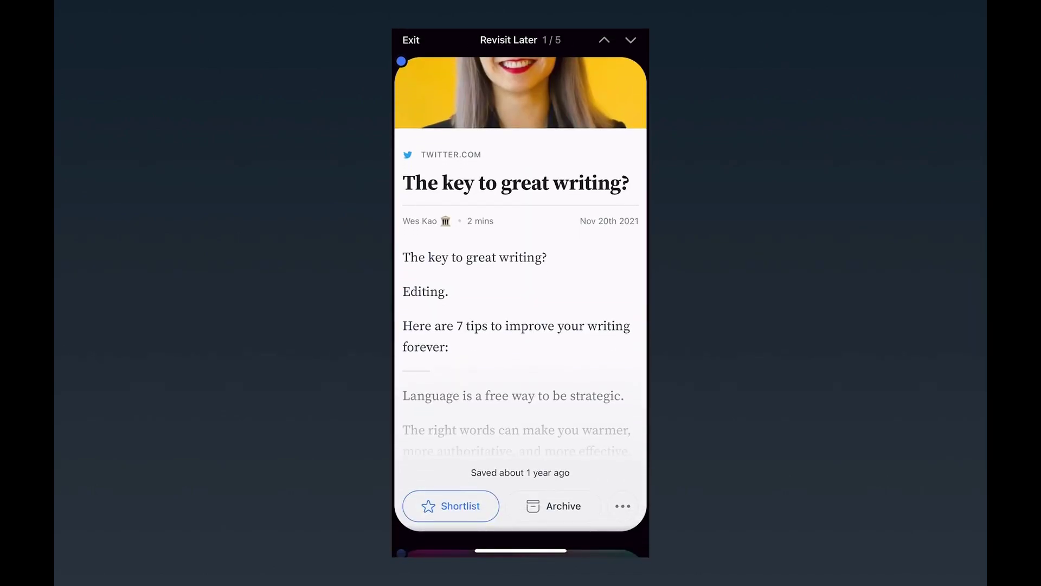
{"action": "scroll", "coordinate": [520, 304], "scroll_direction": "down", "scroll_amount": 5}
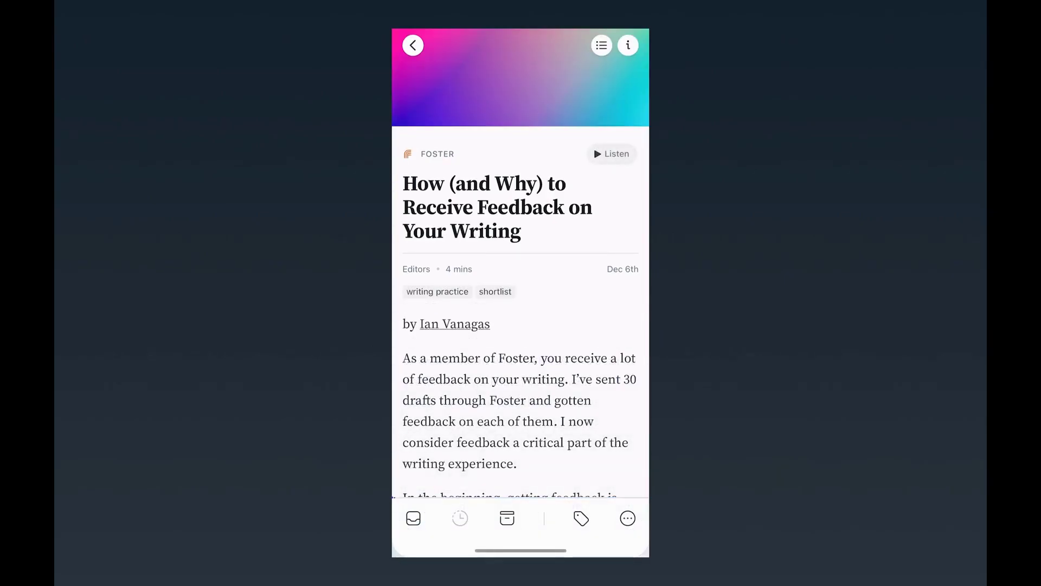
{"action": "scroll", "coordinate": [521, 293], "scroll_direction": "down", "scroll_amount": 15}
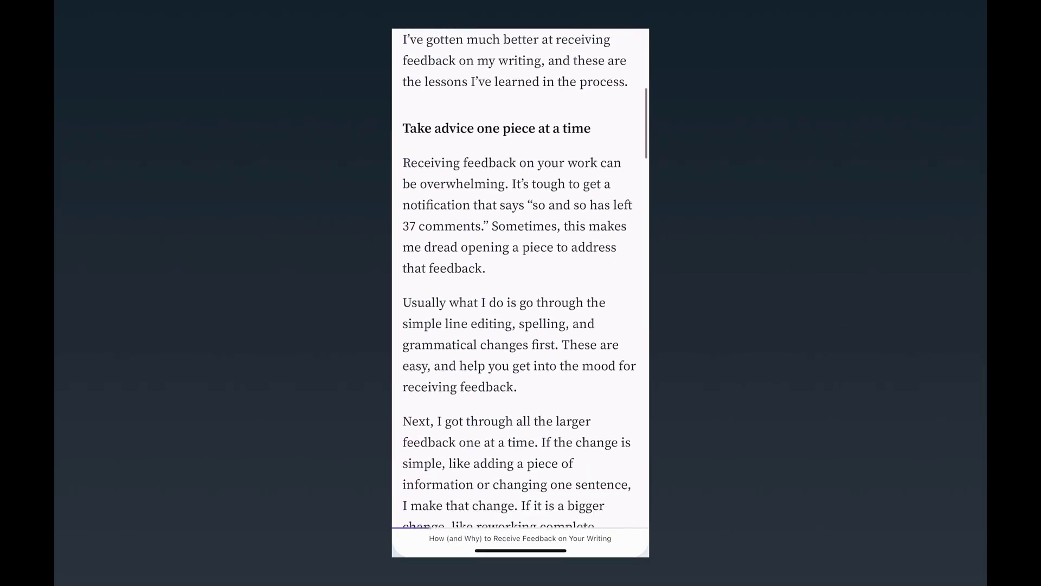
{"action": "left_click", "coordinate": [412, 45]}
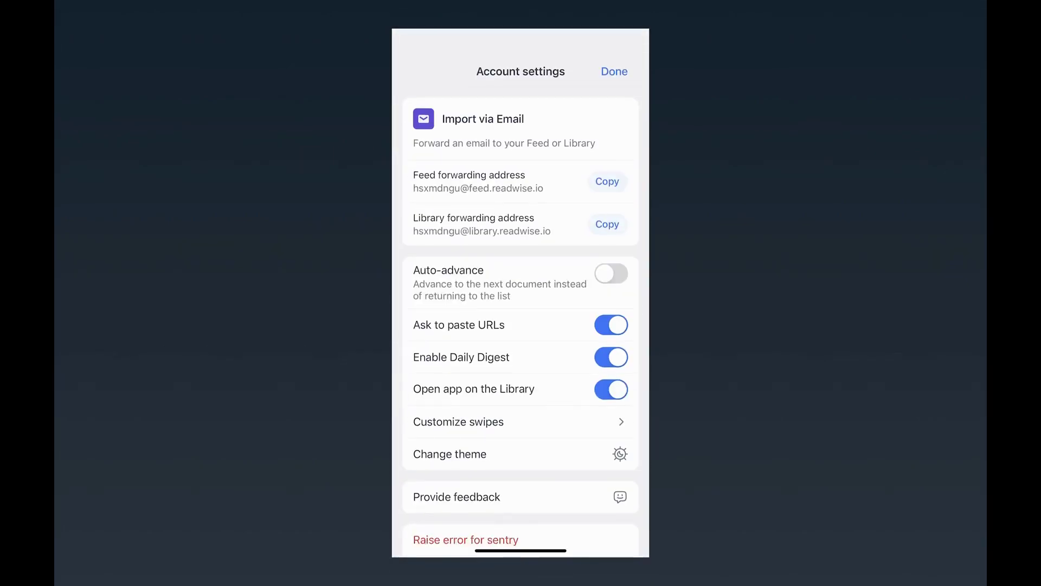
{"action": "scroll", "coordinate": [520, 298], "scroll_direction": "down", "scroll_amount": 1}
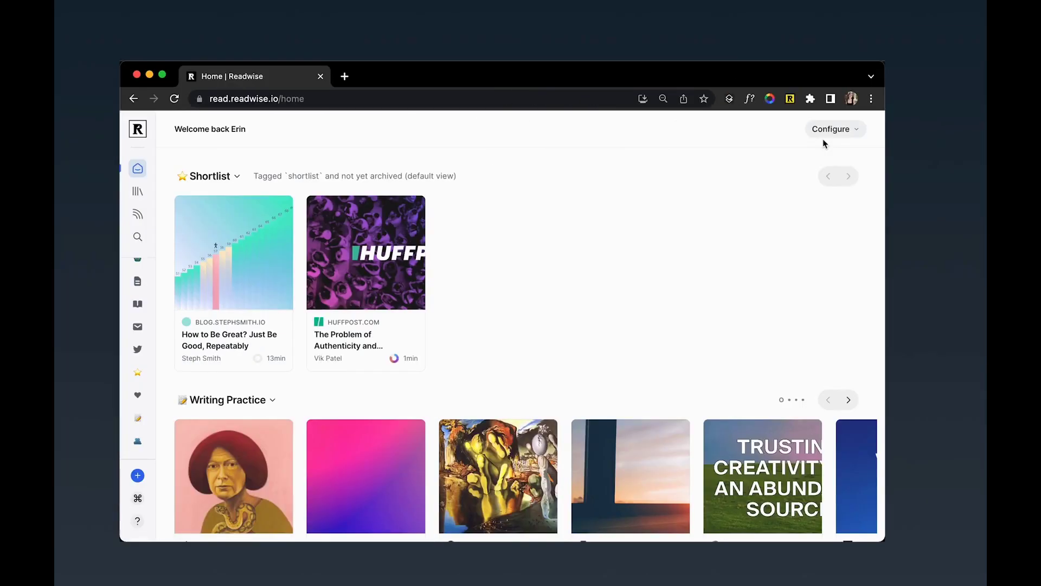
{"action": "left_click", "coordinate": [832, 131]}
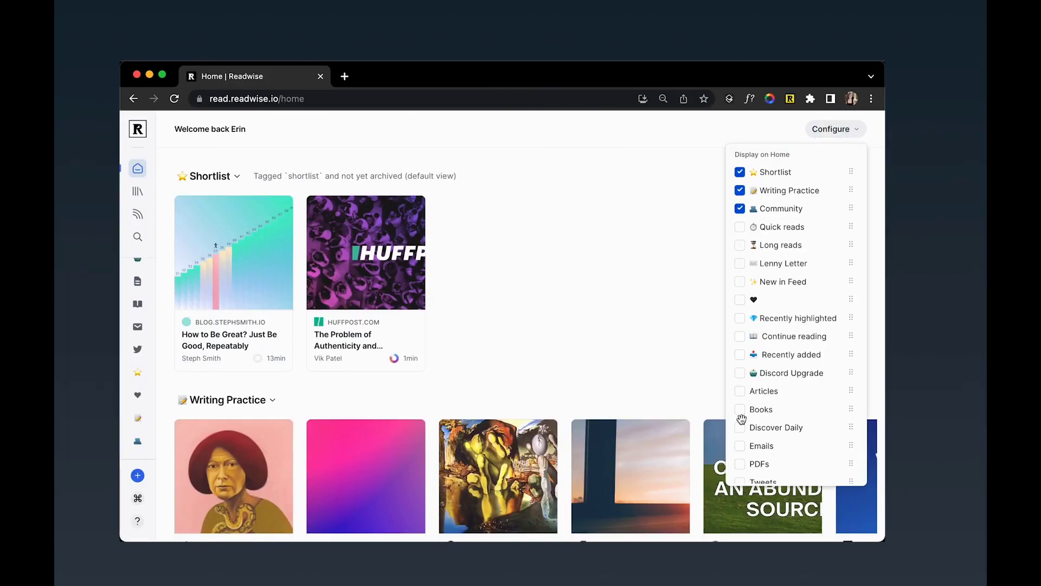